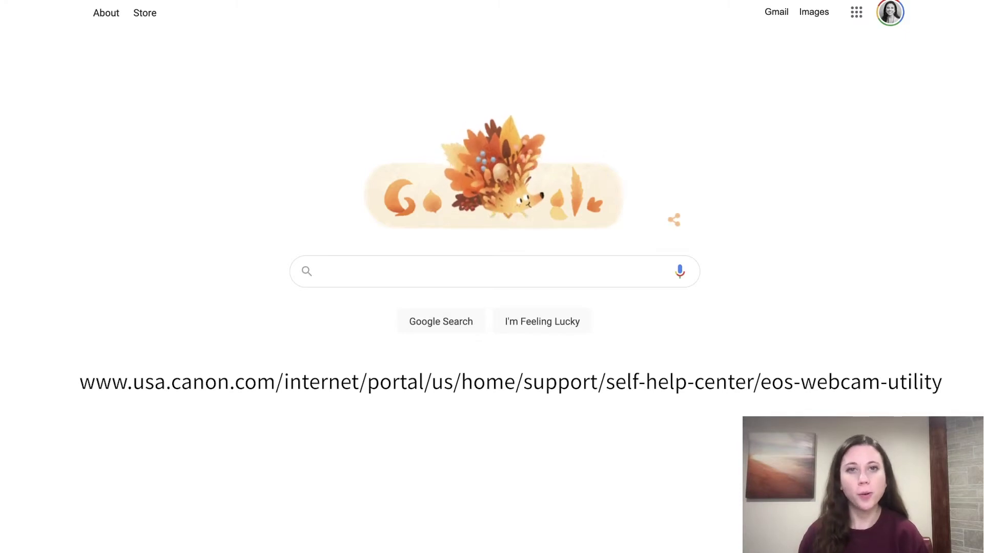
Step: Search Google for 'eos webcam utility'
{"action": "type", "text": "eos"}
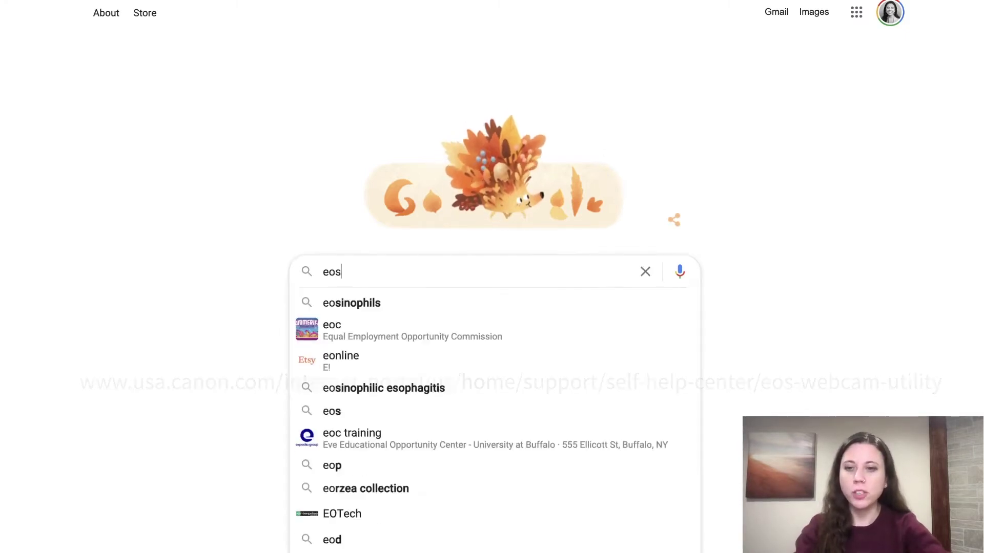
{"action": "type", "text": " webcam"}
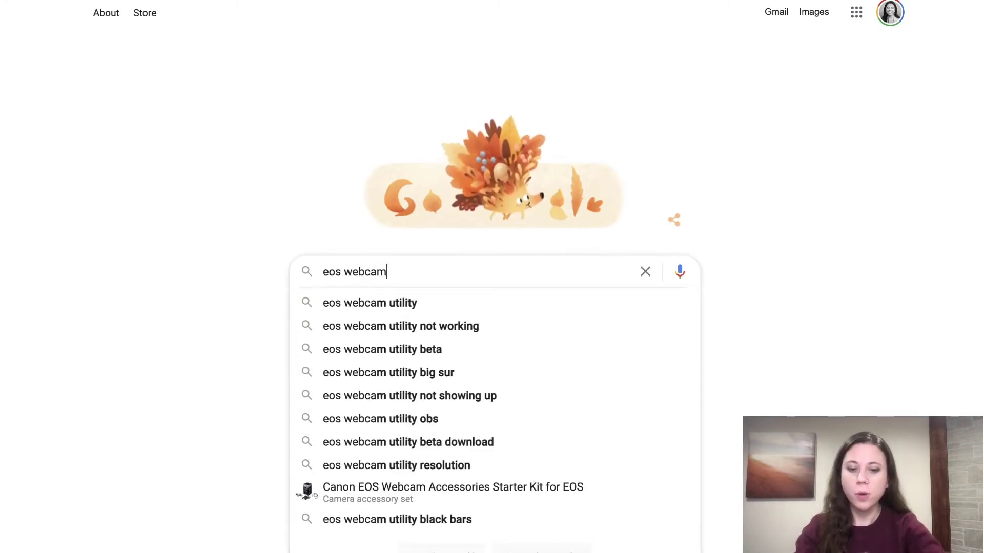
{"action": "type", "text": " utility"}
{"action": "key", "text": "Return"}
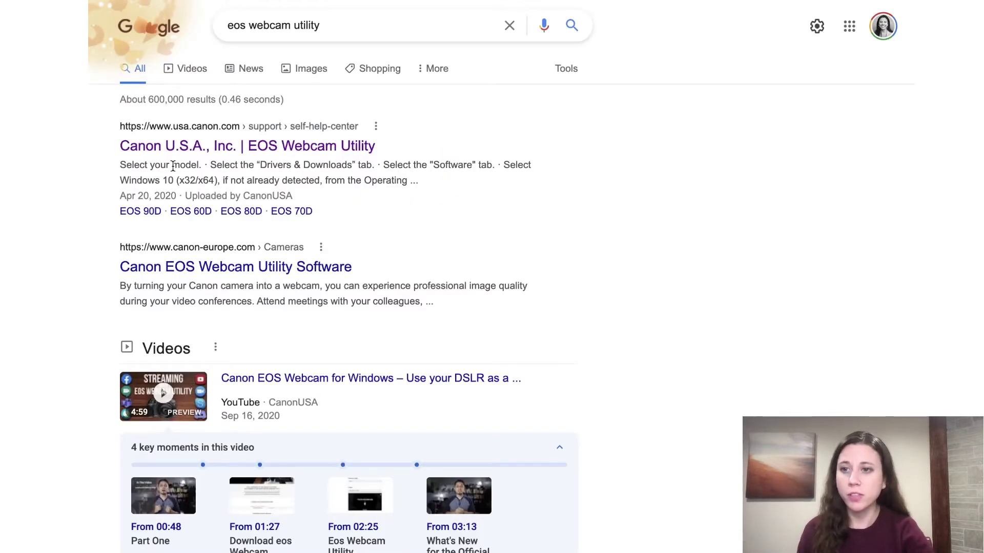
Step: Open Canon USA's EOS Webcam Utility support page and pick the EOS M50 camera model
{"action": "left_click", "coordinate": [174, 147]}
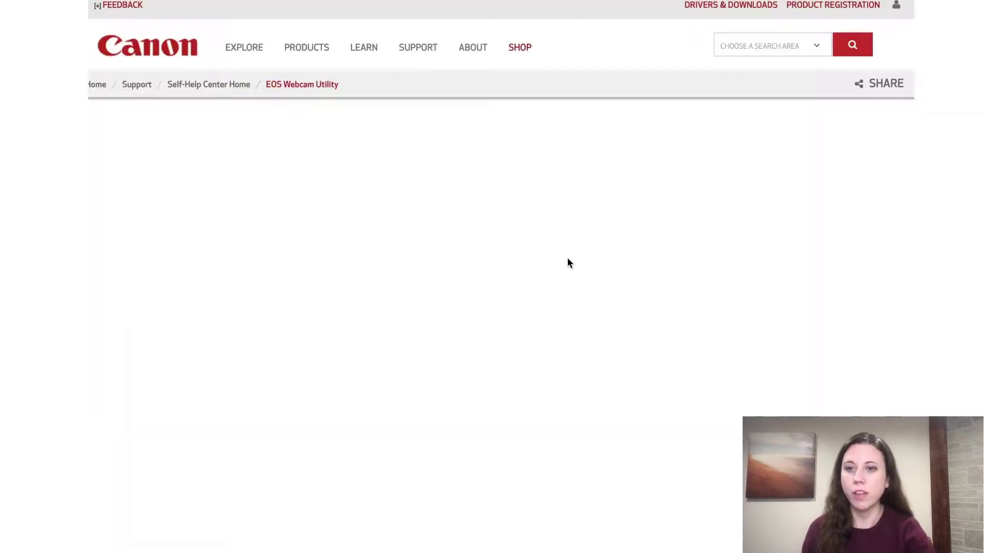
{"action": "scroll", "coordinate": [700, 311], "scroll_direction": "down", "scroll_amount": 3}
{"action": "scroll", "coordinate": [699, 310], "scroll_direction": "down", "scroll_amount": 5}
{"action": "scroll", "coordinate": [699, 311], "scroll_direction": "down", "scroll_amount": 5}
{"action": "scroll", "coordinate": [700, 310], "scroll_direction": "down", "scroll_amount": 5}
{"action": "scroll", "coordinate": [699, 310], "scroll_direction": "down", "scroll_amount": 5}
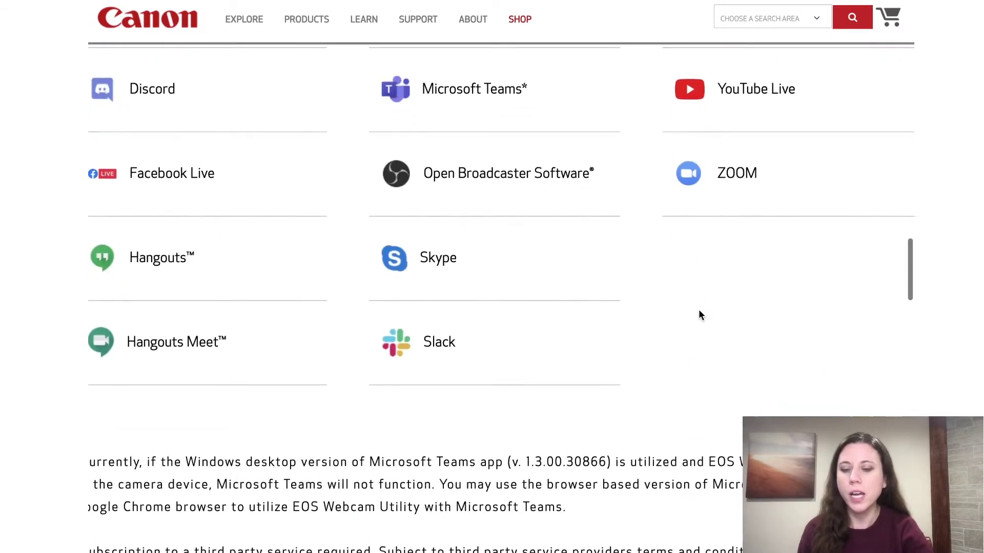
{"action": "scroll", "coordinate": [699, 311], "scroll_direction": "down", "scroll_amount": 5}
{"action": "scroll", "coordinate": [700, 310], "scroll_direction": "down", "scroll_amount": 5}
{"action": "scroll", "coordinate": [699, 310], "scroll_direction": "down", "scroll_amount": 5}
{"action": "scroll", "coordinate": [699, 311], "scroll_direction": "down", "scroll_amount": 5}
{"action": "scroll", "coordinate": [700, 313], "scroll_direction": "down", "scroll_amount": 5}
{"action": "scroll", "coordinate": [700, 314], "scroll_direction": "down", "scroll_amount": 3}
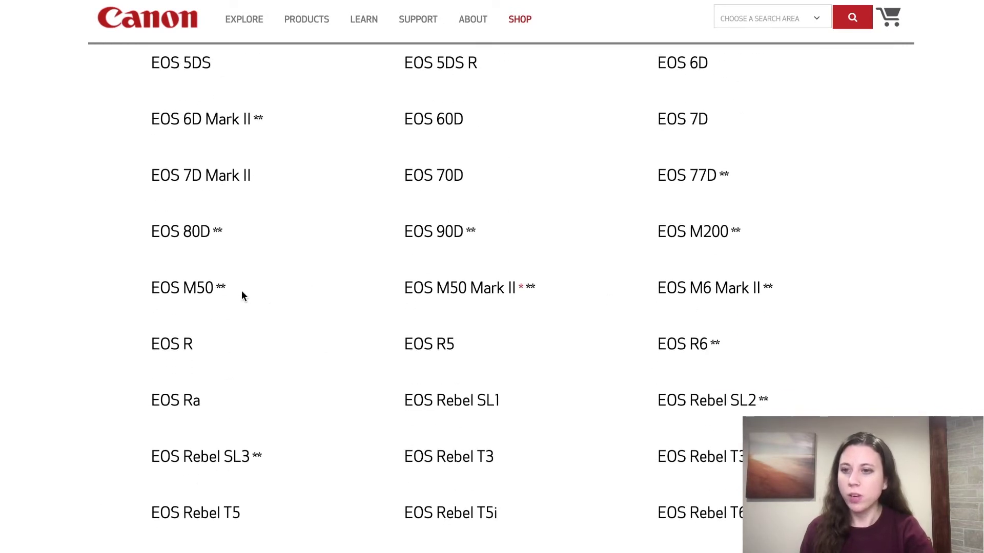
{"action": "left_click", "coordinate": [193, 291]}
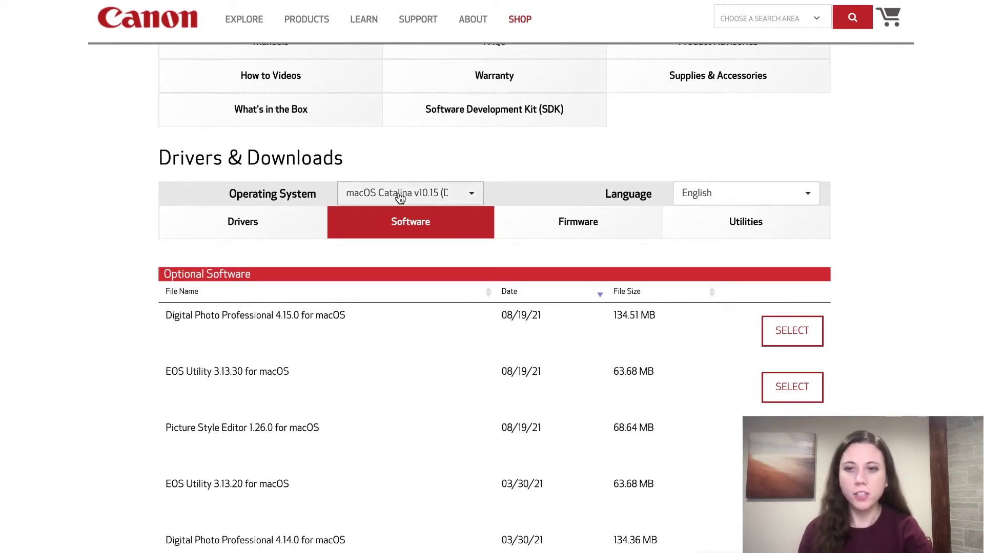
Step: Set the download operating system to macOS Catalina and scroll to EOS Webcam Utility 1.0
{"action": "left_click", "coordinate": [471, 197]}
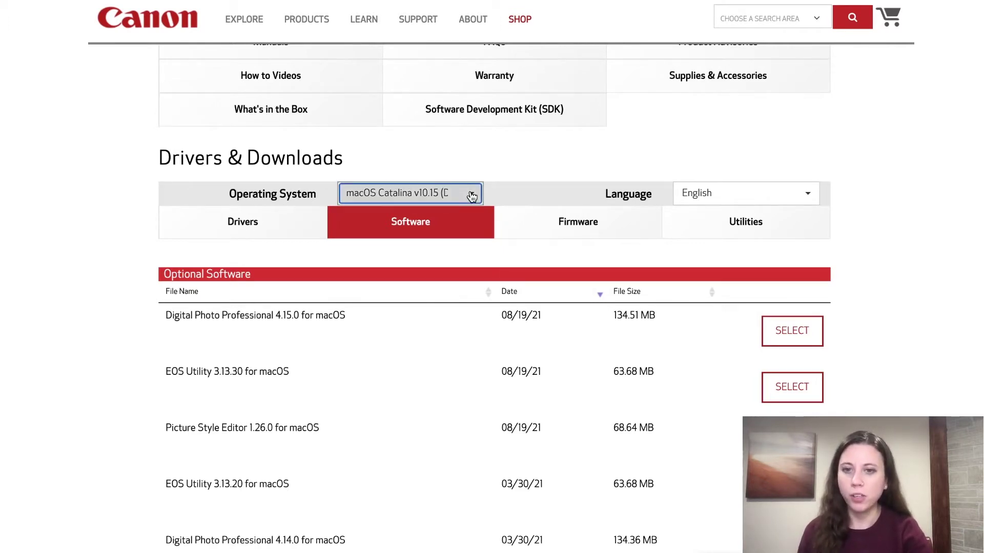
{"action": "scroll", "coordinate": [461, 329], "scroll_direction": "up", "scroll_amount": 5}
{"action": "scroll", "coordinate": [464, 330], "scroll_direction": "up", "scroll_amount": 3}
{"action": "scroll", "coordinate": [464, 329], "scroll_direction": "up", "scroll_amount": 2}
{"action": "scroll", "coordinate": [464, 329], "scroll_direction": "down", "scroll_amount": 5}
{"action": "scroll", "coordinate": [464, 330], "scroll_direction": "down", "scroll_amount": 3}
{"action": "scroll", "coordinate": [464, 329], "scroll_direction": "down", "scroll_amount": 3}
{"action": "left_click", "coordinate": [438, 378]}
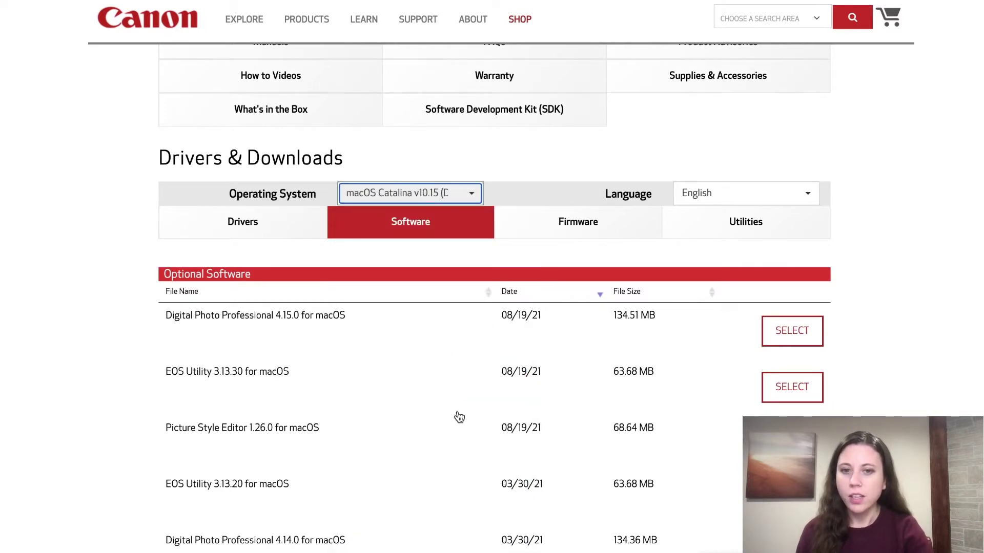
{"action": "scroll", "coordinate": [459, 417], "scroll_direction": "down", "scroll_amount": 2}
{"action": "scroll", "coordinate": [459, 417], "scroll_direction": "down", "scroll_amount": 2}
{"action": "scroll", "coordinate": [459, 417], "scroll_direction": "down", "scroll_amount": 2}
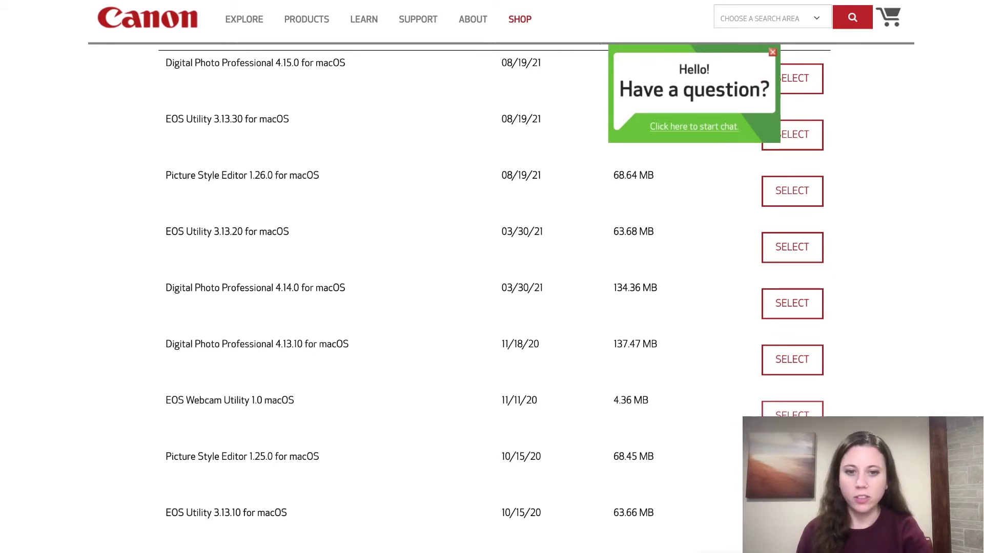
Step: Start the EOS Webcam Utility macOS download and enter name and email on the form
{"action": "left_click", "coordinate": [792, 412]}
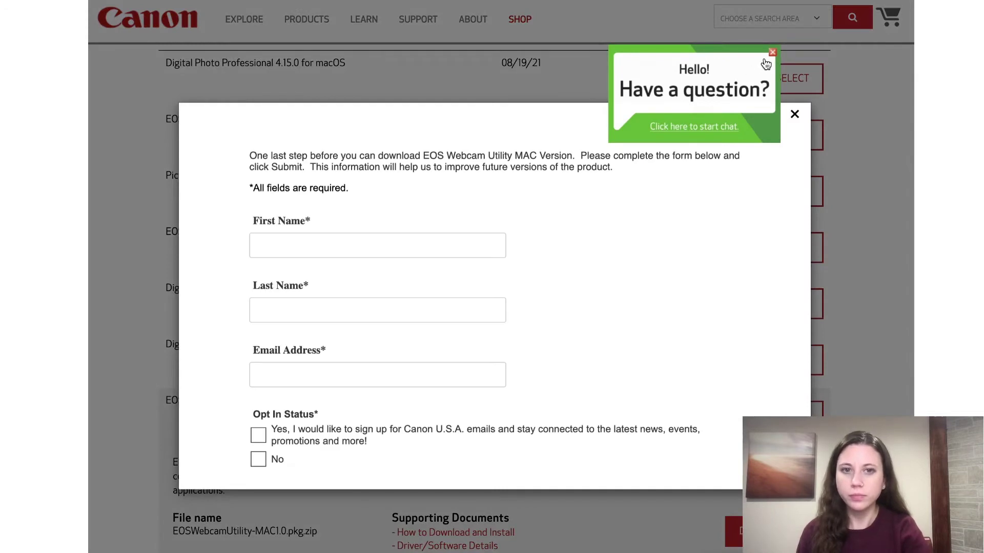
{"action": "left_click", "coordinate": [772, 52]}
{"action": "left_click", "coordinate": [344, 244]}
{"action": "left_click", "coordinate": [330, 281]}
{"action": "scroll", "coordinate": [591, 286], "scroll_direction": "down", "scroll_amount": 3}
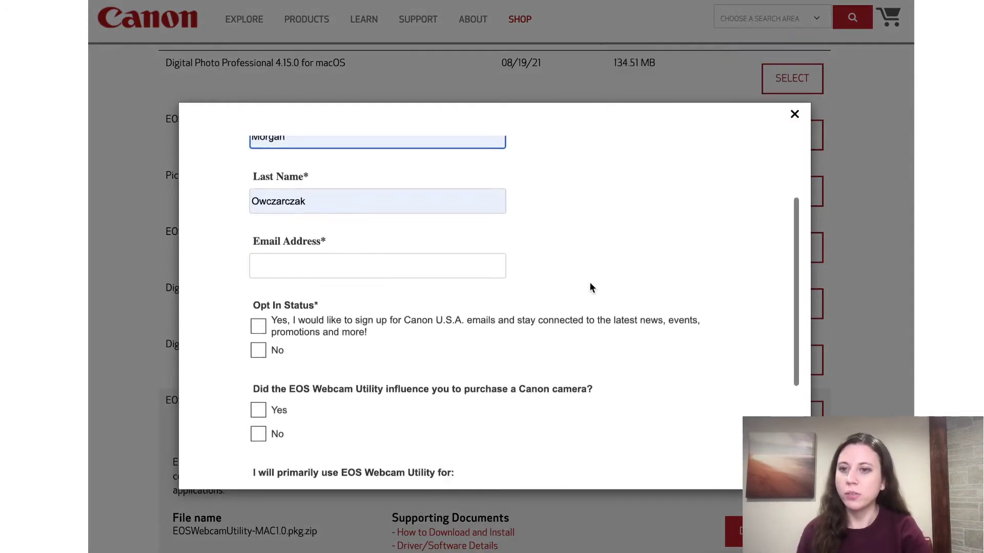
{"action": "left_click", "coordinate": [338, 230]}
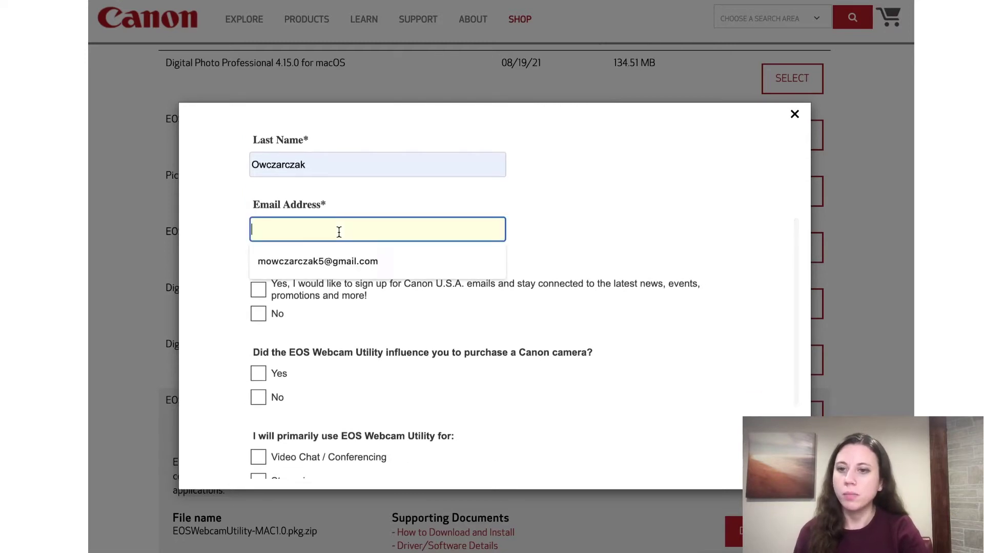
{"action": "left_click", "coordinate": [329, 263]}
Step: Decline marketing emails, confirm a camera purchase, and mark Video Chat and Streaming uses
{"action": "scroll", "coordinate": [401, 307], "scroll_direction": "down", "scroll_amount": 2}
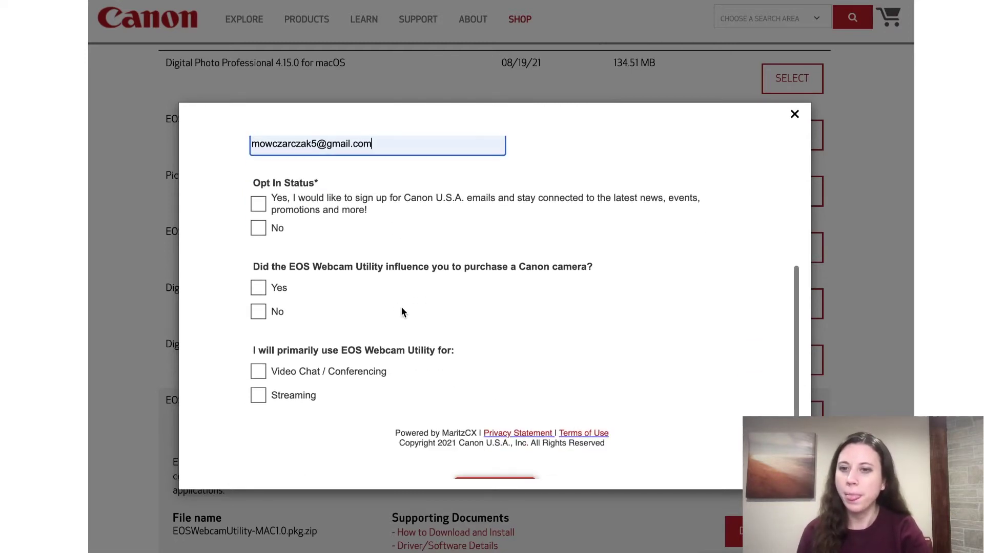
{"action": "left_click", "coordinate": [259, 231]}
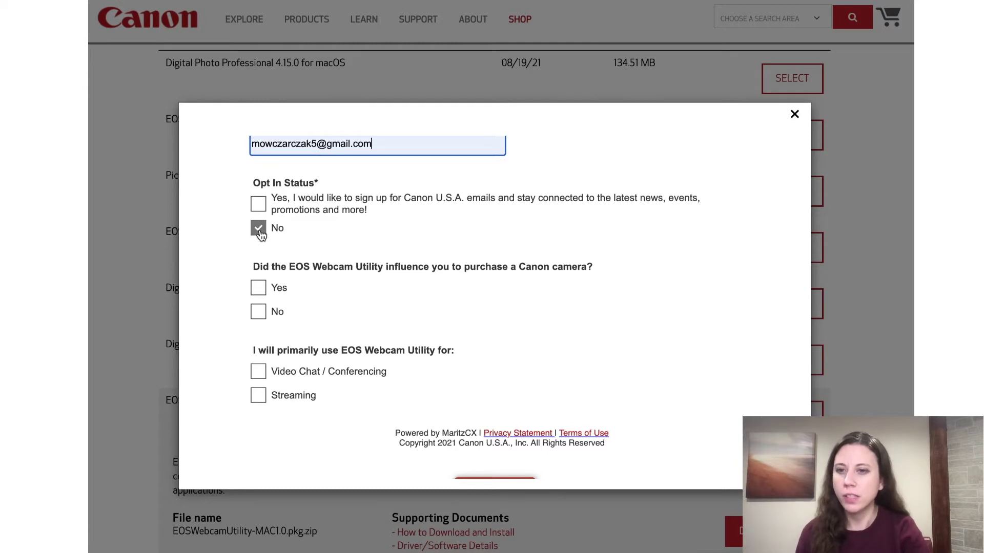
{"action": "left_click", "coordinate": [259, 287]}
{"action": "scroll", "coordinate": [360, 346], "scroll_direction": "down", "scroll_amount": 1}
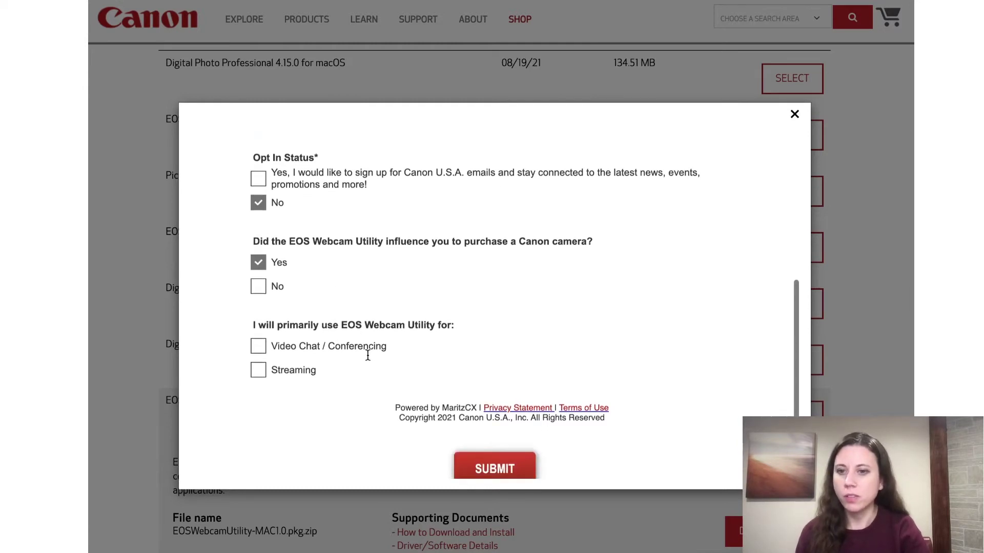
{"action": "left_click", "coordinate": [258, 347]}
{"action": "left_click", "coordinate": [259, 371]}
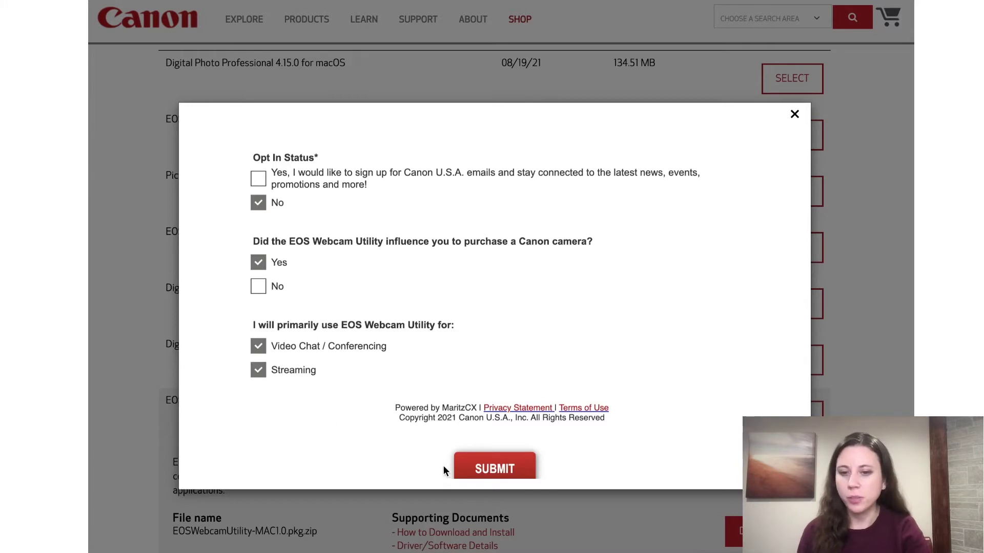
Step: Submit the download survey and dismiss the thank-you message
{"action": "left_click", "coordinate": [485, 470]}
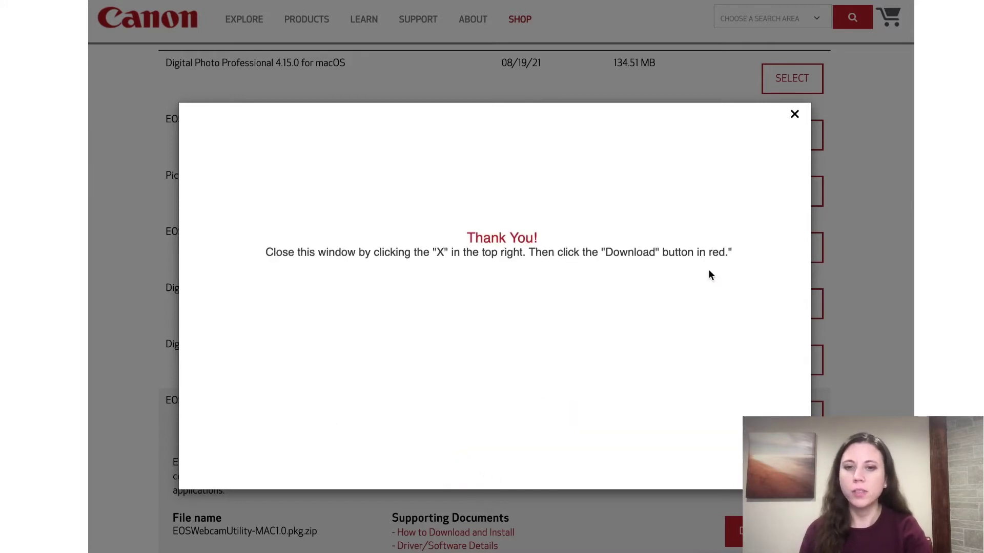
{"action": "left_click", "coordinate": [795, 115]}
{"action": "scroll", "coordinate": [889, 317], "scroll_direction": "down", "scroll_amount": 2}
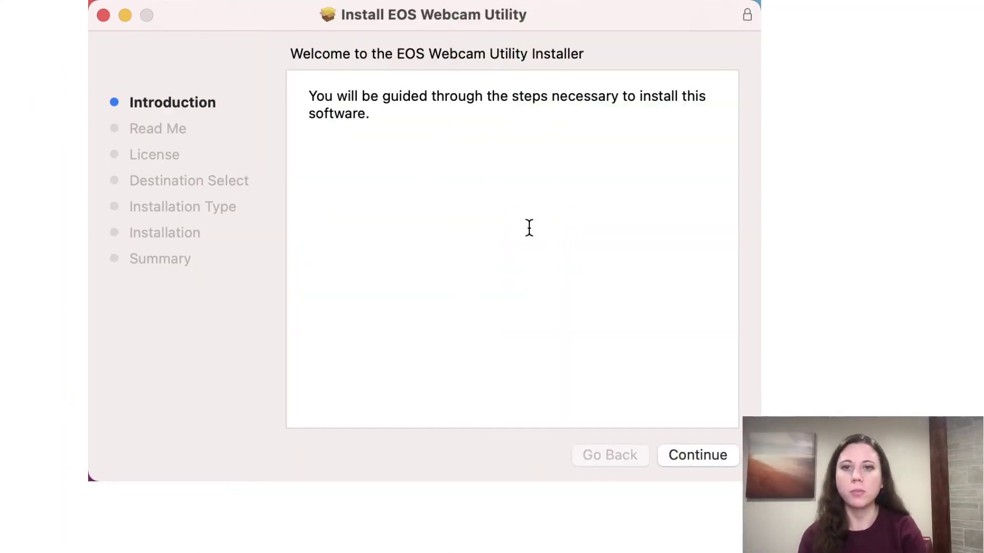
Step: Continue through the installer's introduction and license, agree to the terms, and install
{"action": "left_click", "coordinate": [711, 454]}
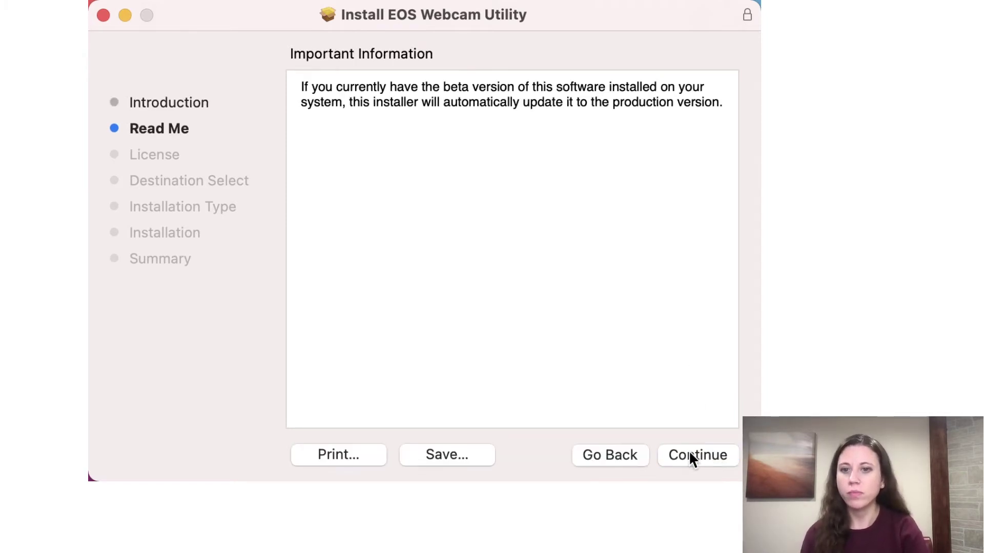
{"action": "left_click", "coordinate": [690, 457]}
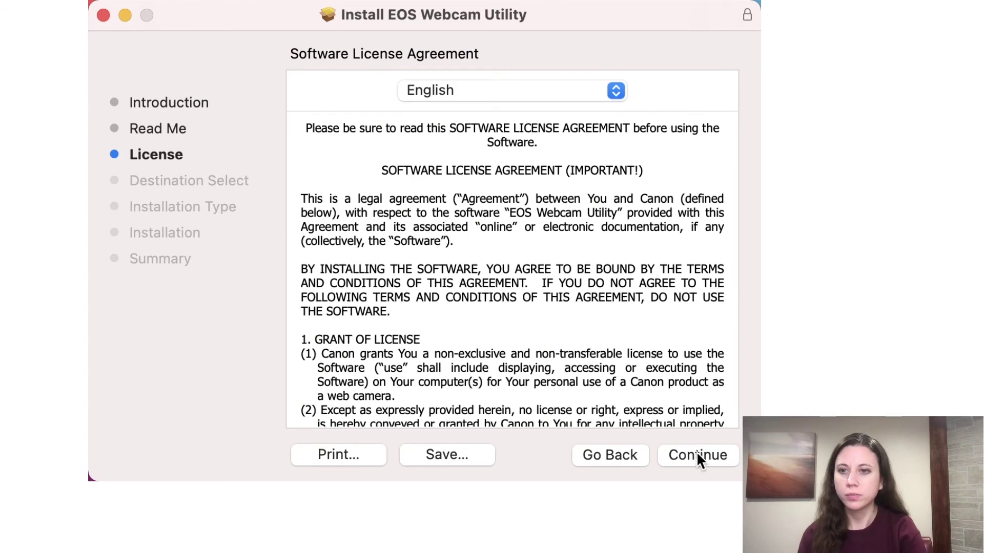
{"action": "left_click", "coordinate": [698, 457]}
{"action": "left_click", "coordinate": [642, 306]}
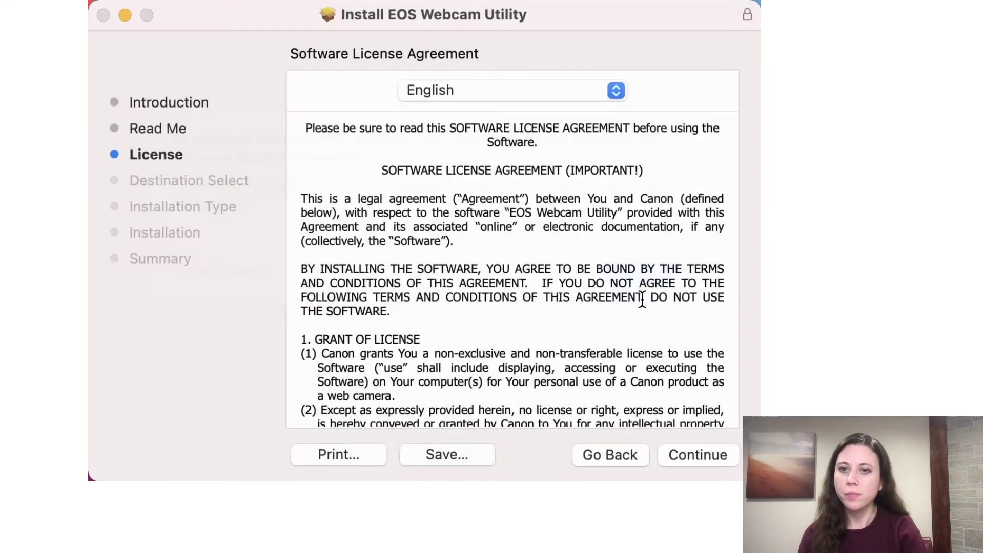
{"action": "left_click", "coordinate": [702, 454]}
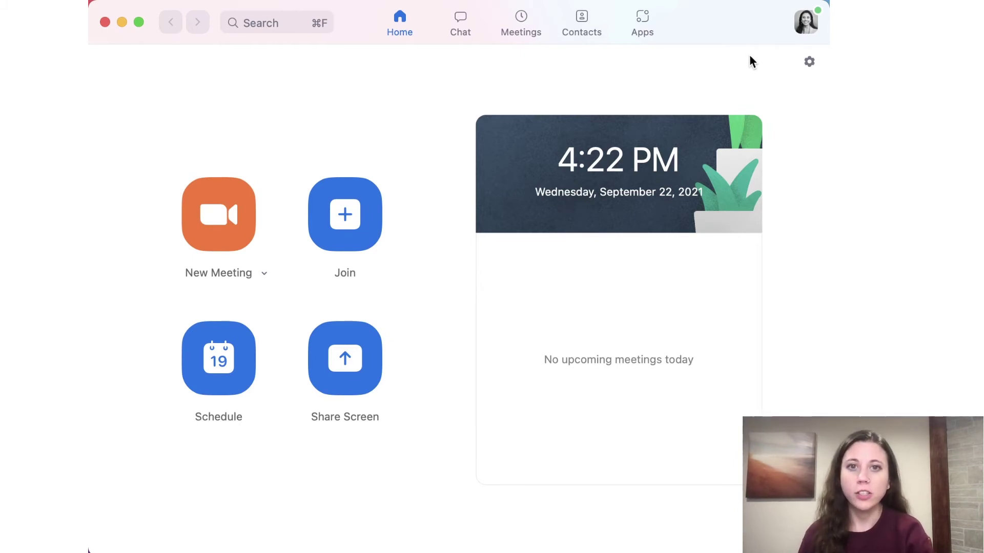
{"action": "left_click", "coordinate": [806, 26]}
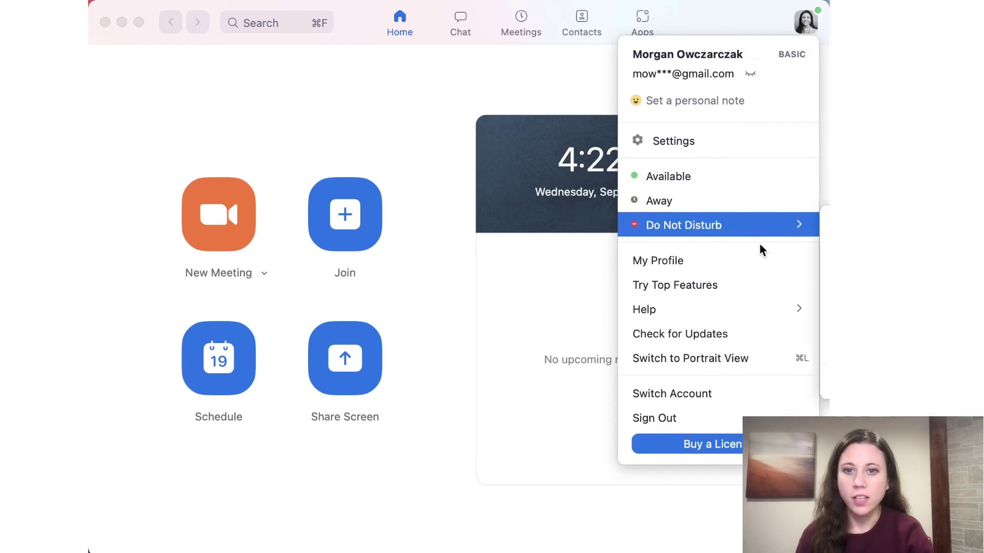
{"action": "left_click", "coordinate": [727, 335]}
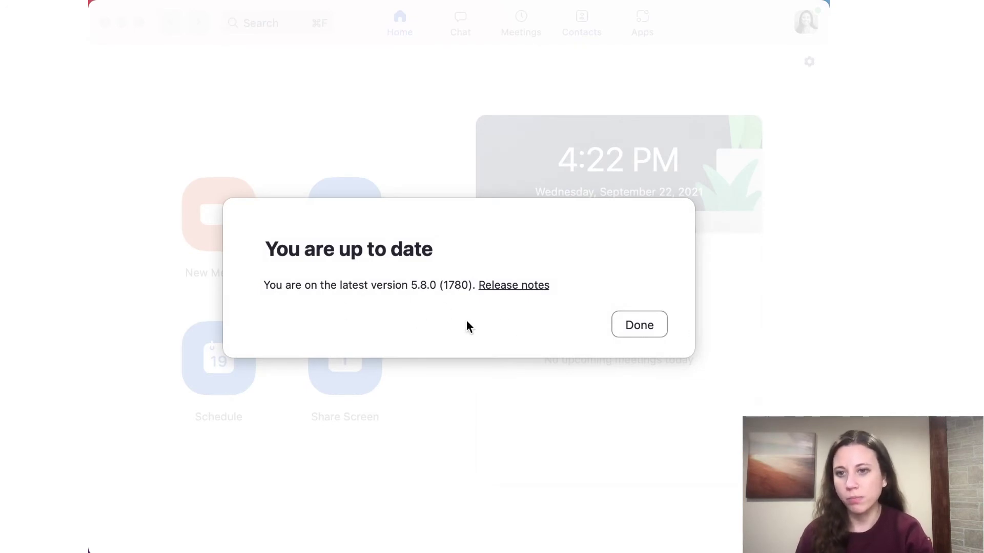
{"action": "left_click", "coordinate": [639, 328]}
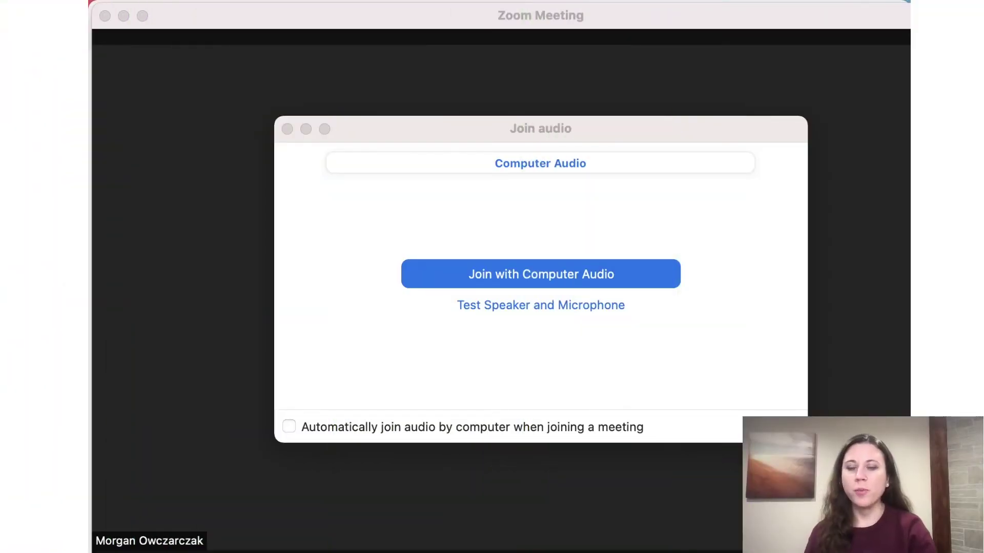
Step: Join the meeting with computer audio and review the microphone and speaker choices
{"action": "left_click", "coordinate": [485, 277]}
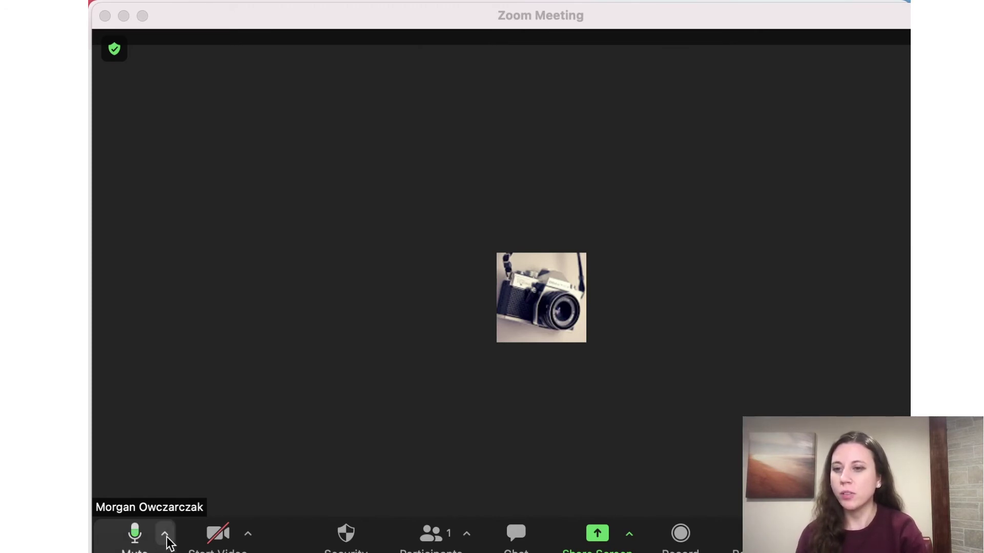
{"action": "left_click", "coordinate": [166, 536]}
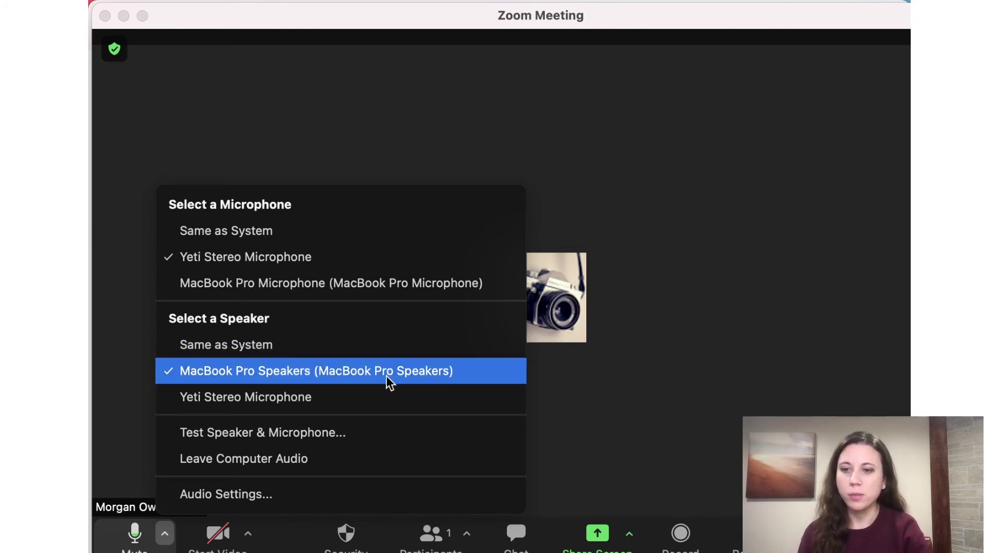
{"action": "left_click", "coordinate": [217, 146]}
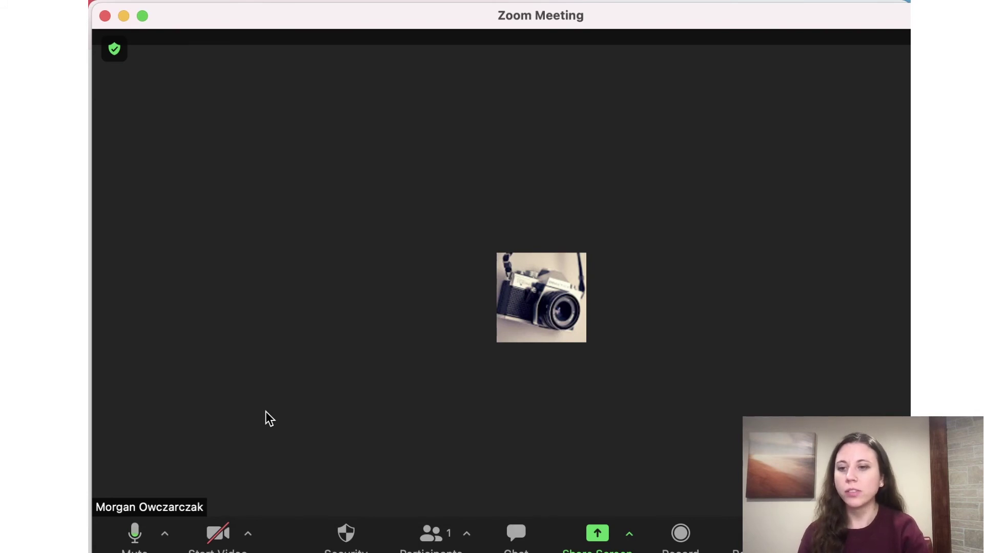
Step: Choose EOS Webcam Utility as the camera and turn the meeting video on
{"action": "left_click", "coordinate": [250, 536]}
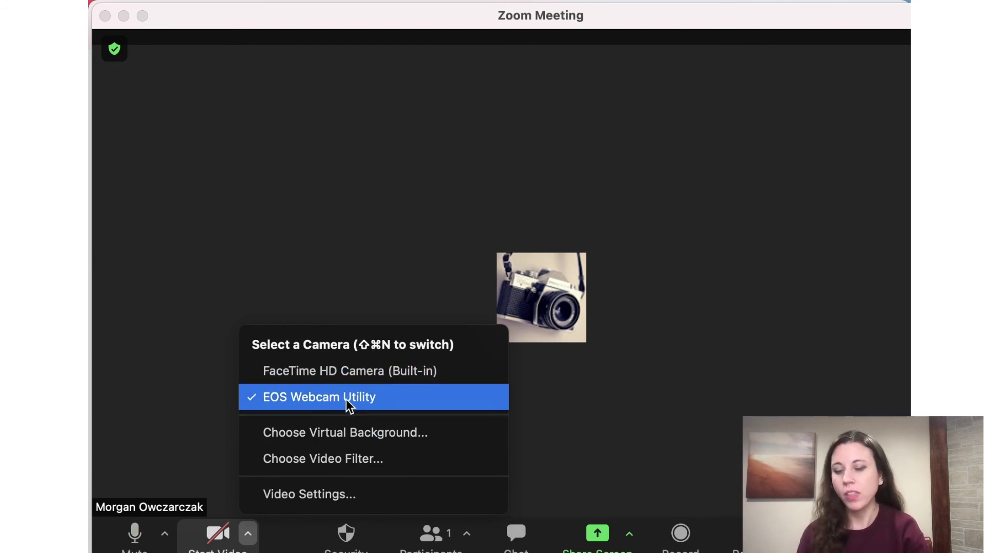
{"action": "left_click", "coordinate": [316, 400]}
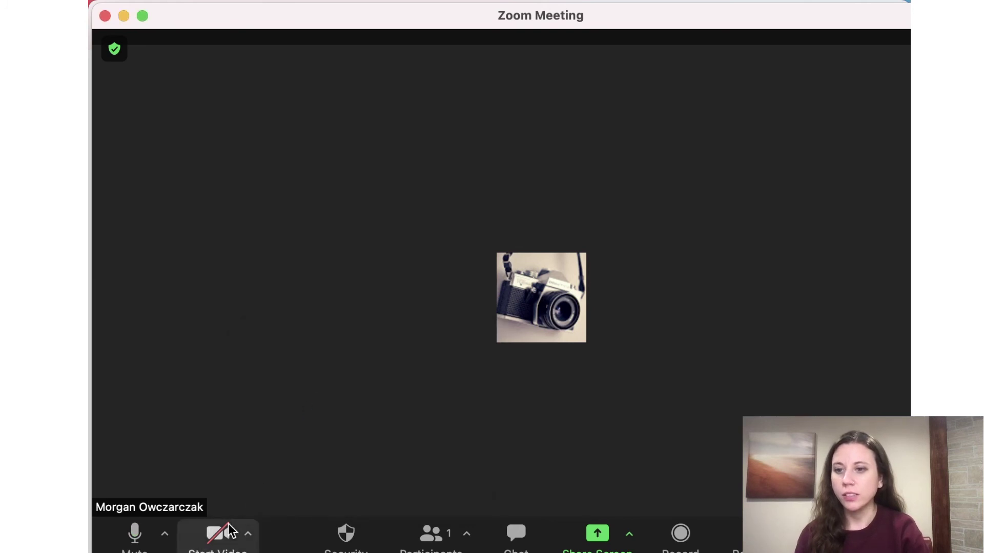
{"action": "left_click", "coordinate": [218, 538]}
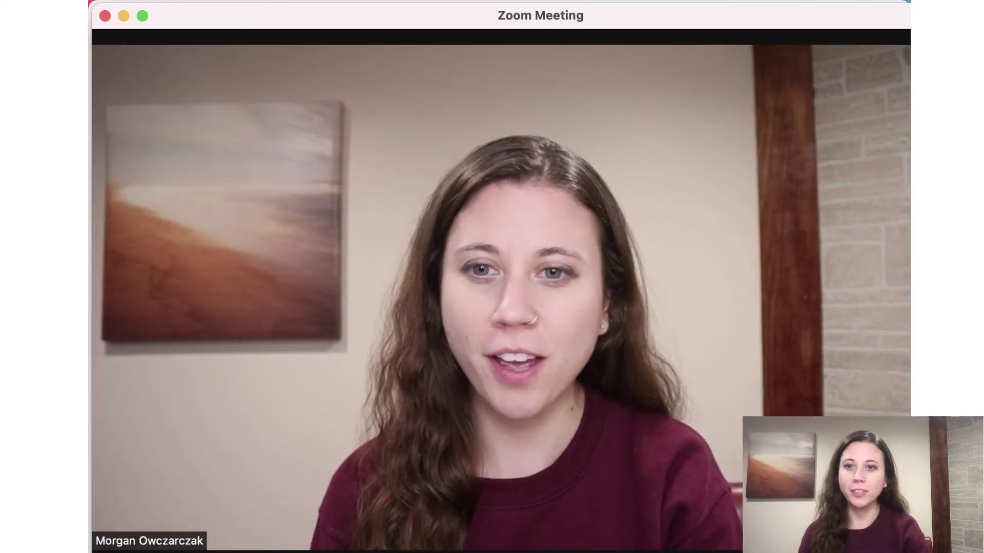
Step: Switch briefly to the FaceTime camera, then back to EOS Webcam Utility
{"action": "left_click", "coordinate": [248, 534]}
{"action": "left_click", "coordinate": [303, 374]}
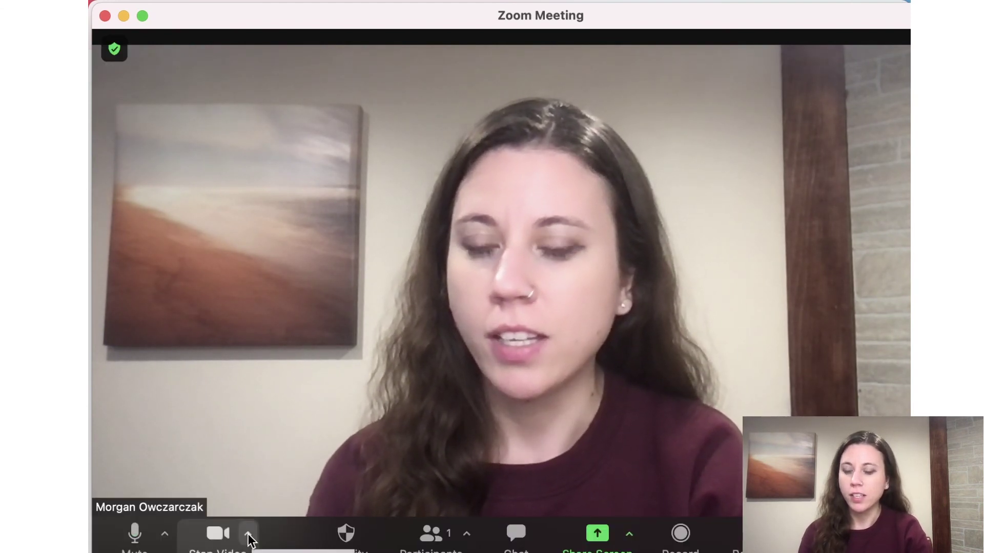
{"action": "left_click", "coordinate": [248, 535]}
{"action": "left_click", "coordinate": [303, 399]}
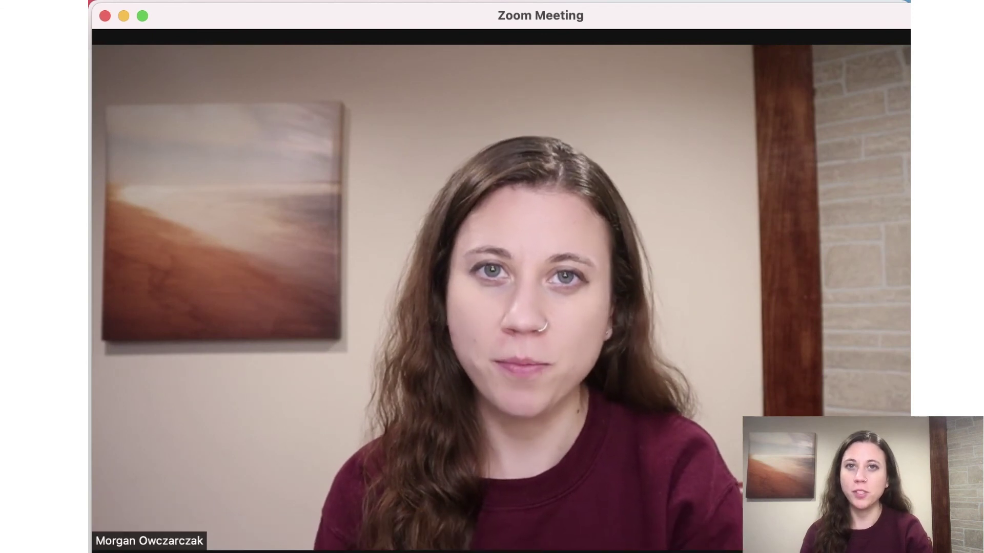